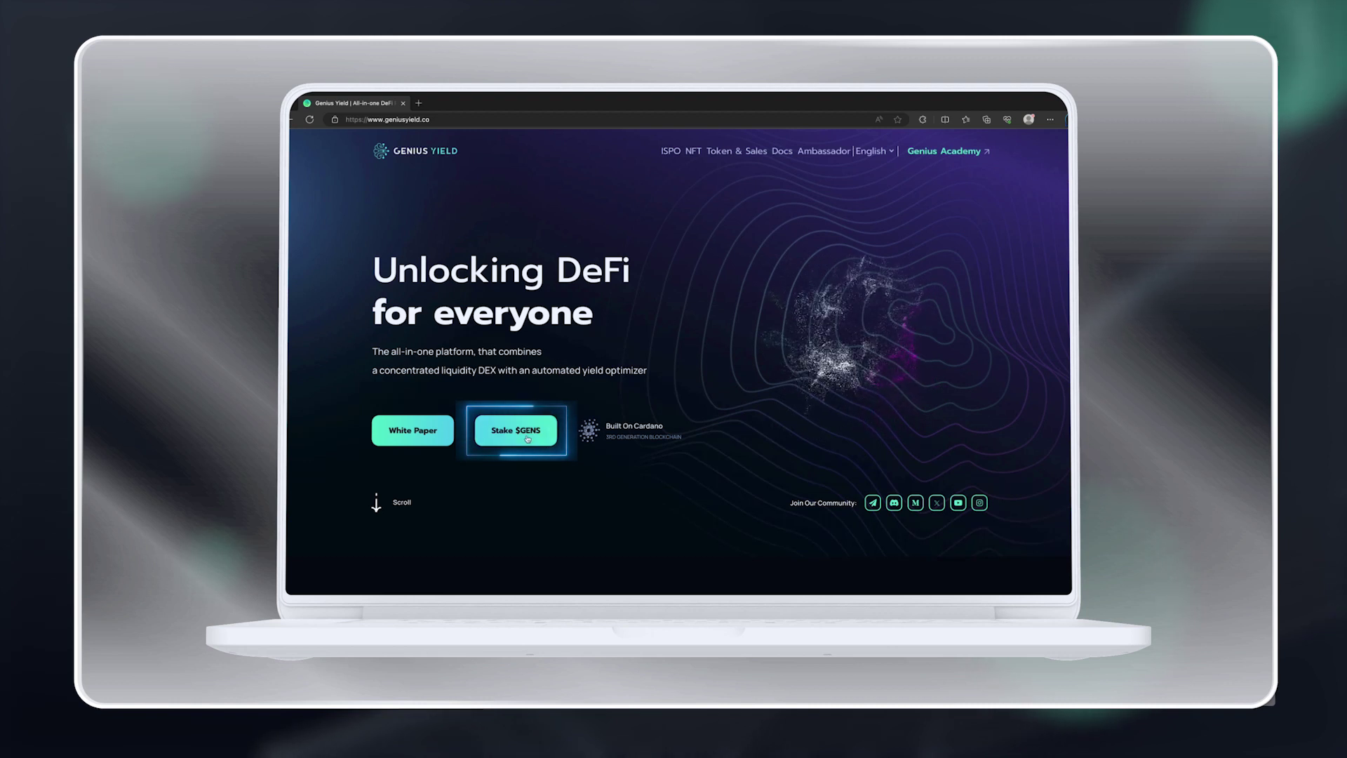
# - Launch the Stake $GENS app and connect the Nami wallet
pyautogui.click(528, 439)
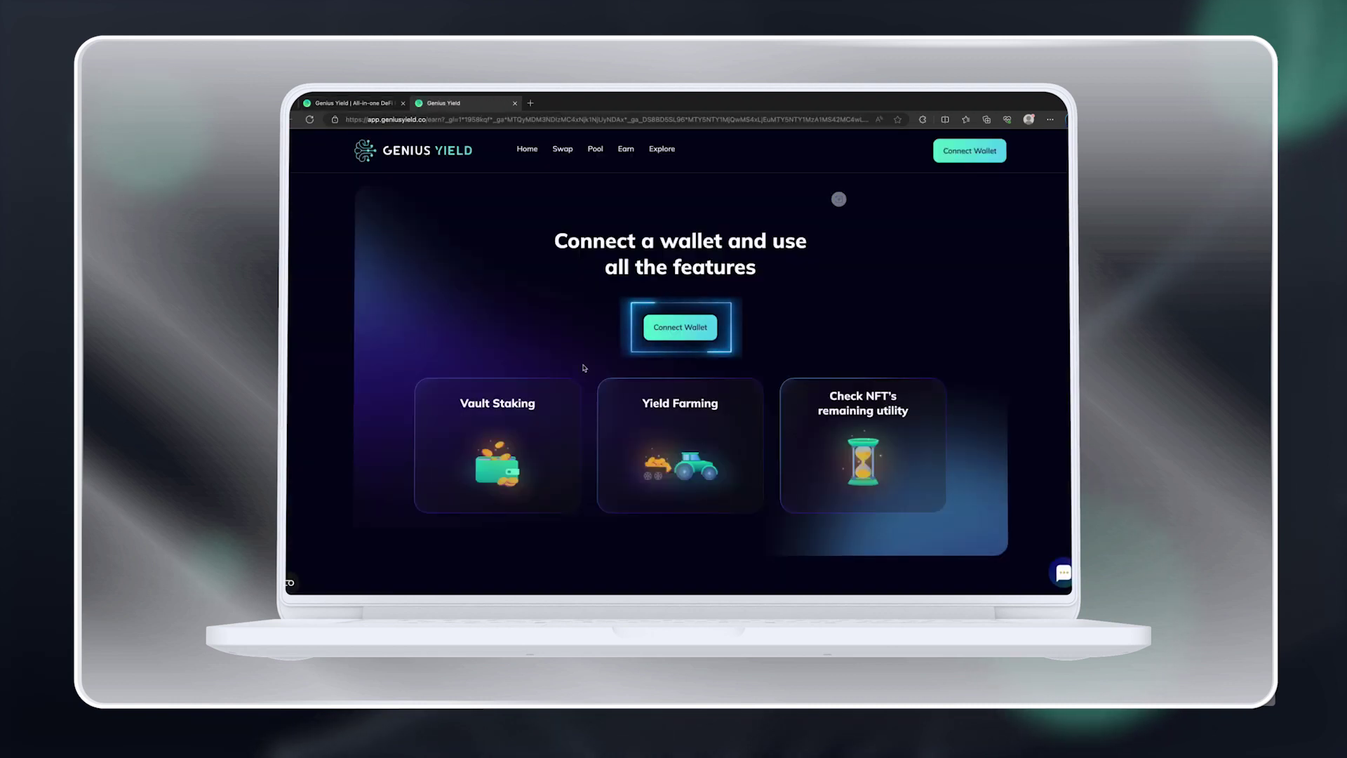
pyautogui.click(665, 331)
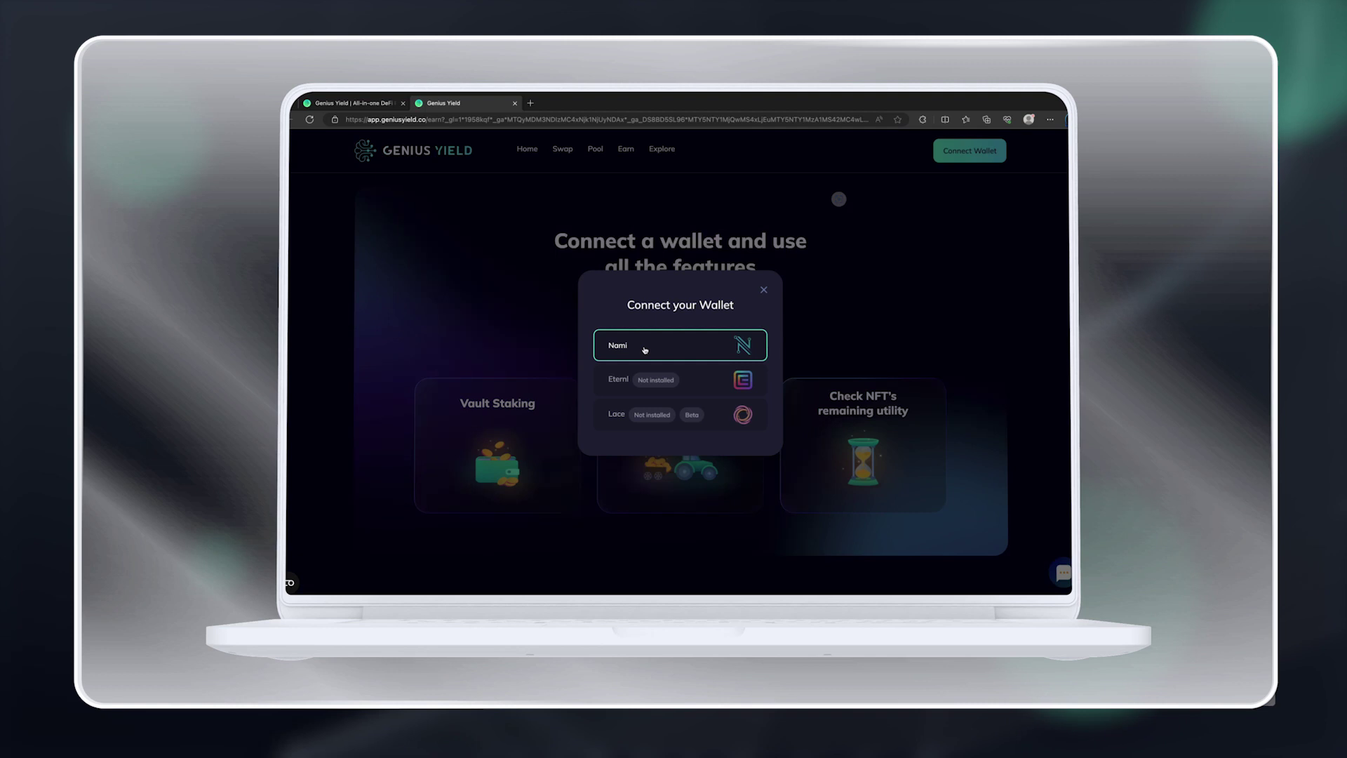
pyautogui.click(645, 350)
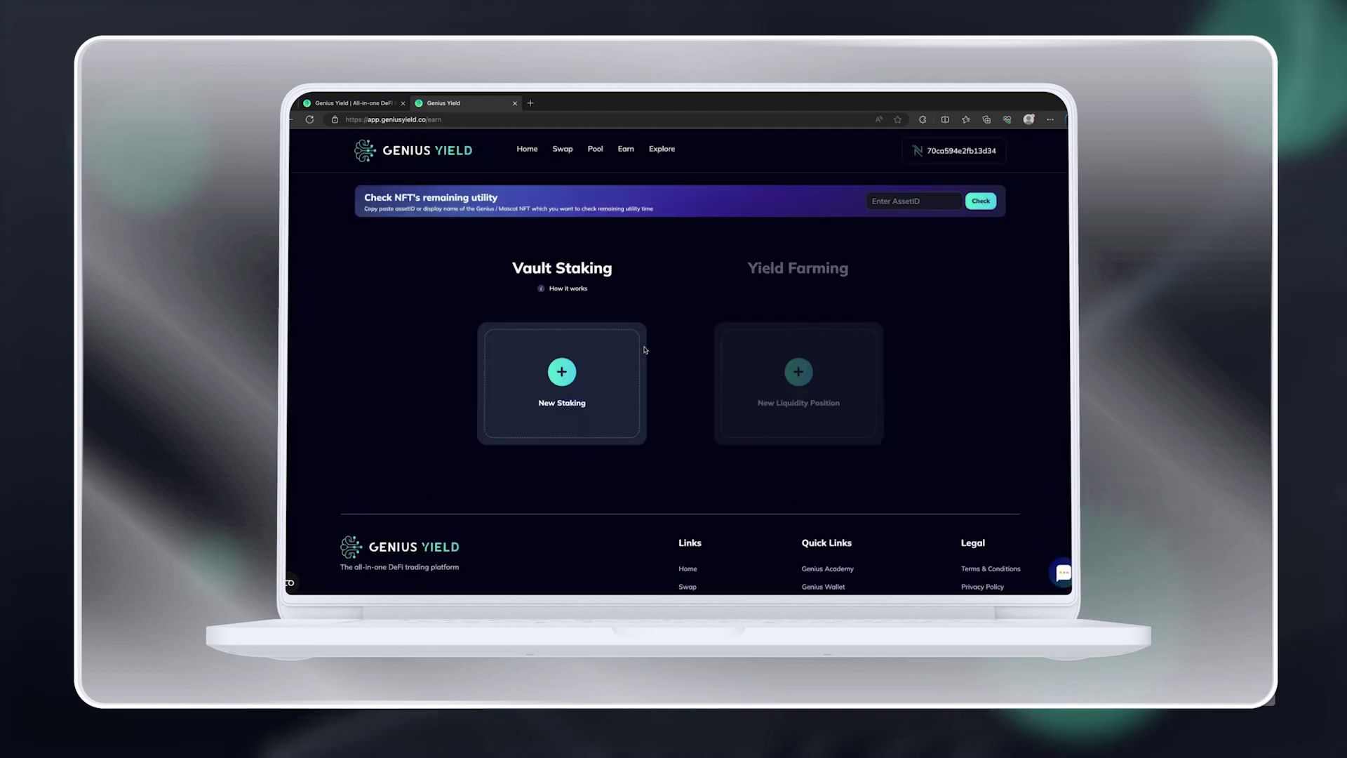
# - Start a new GENS staking of 200 tokens with a 12-month lock at 15% APY
pyautogui.click(561, 377)
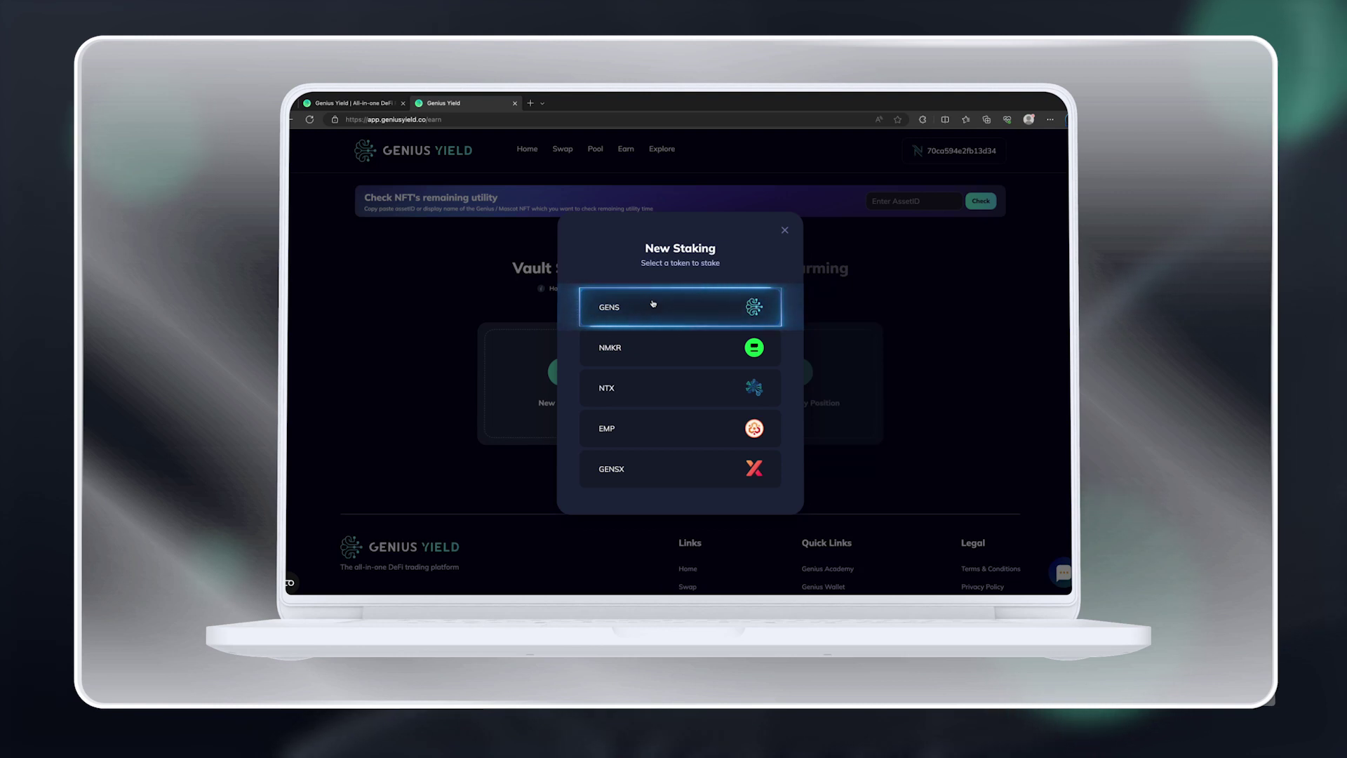
pyautogui.click(653, 305)
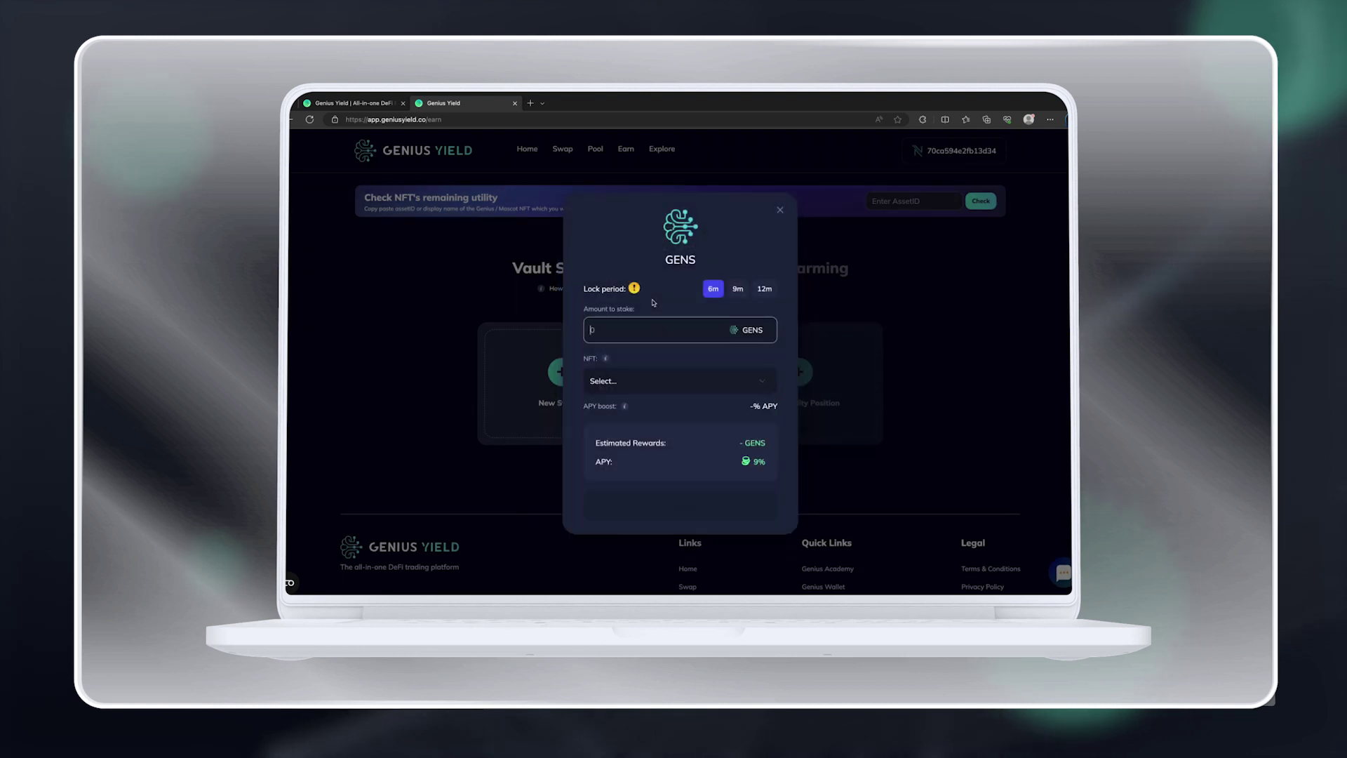
pyautogui.write('200')
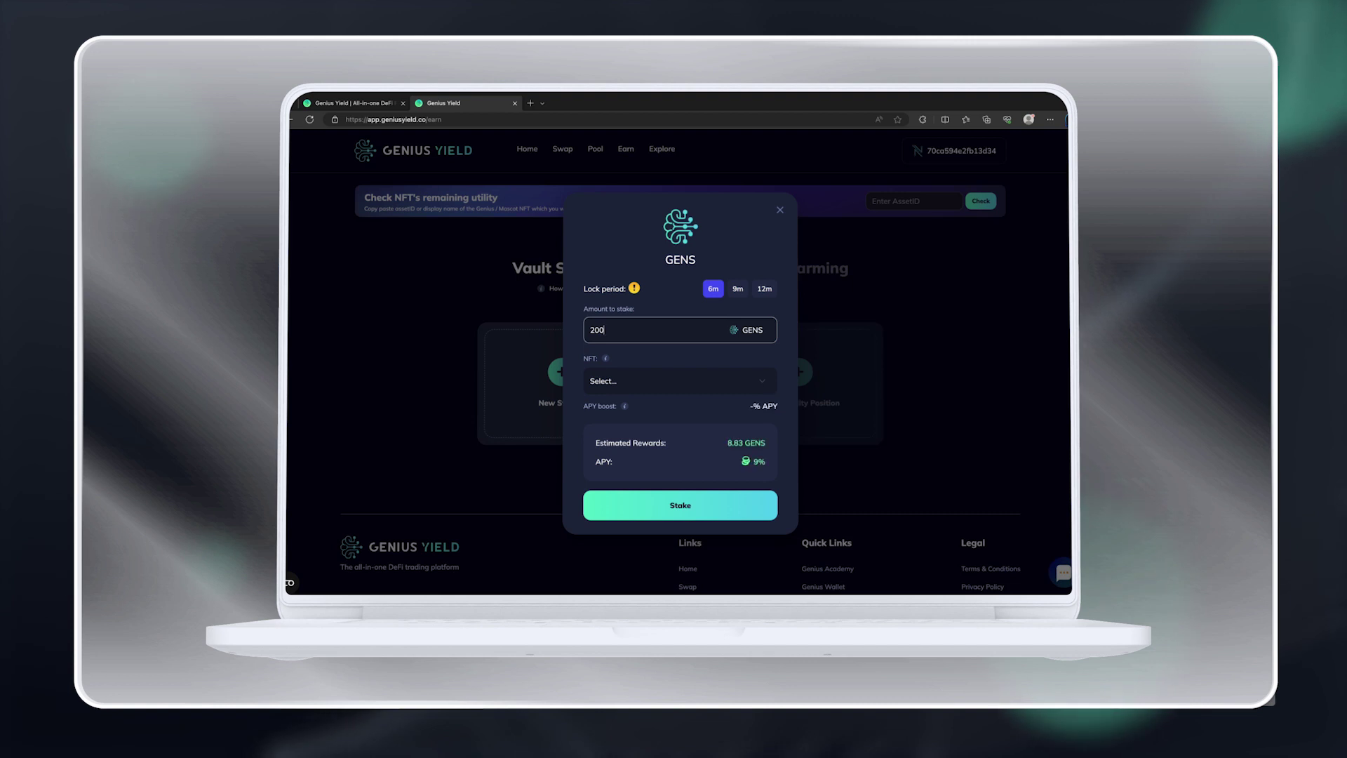
pyautogui.click(738, 290)
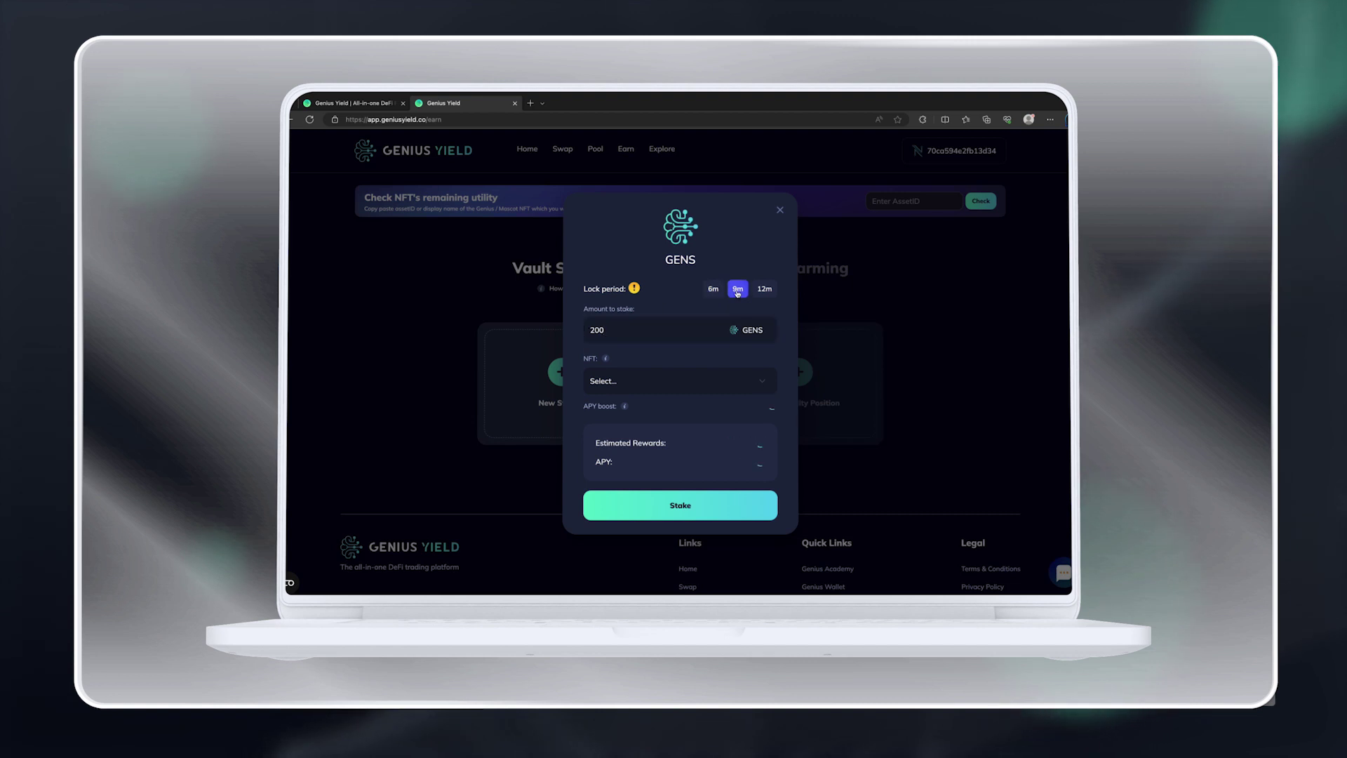
pyautogui.click(765, 289)
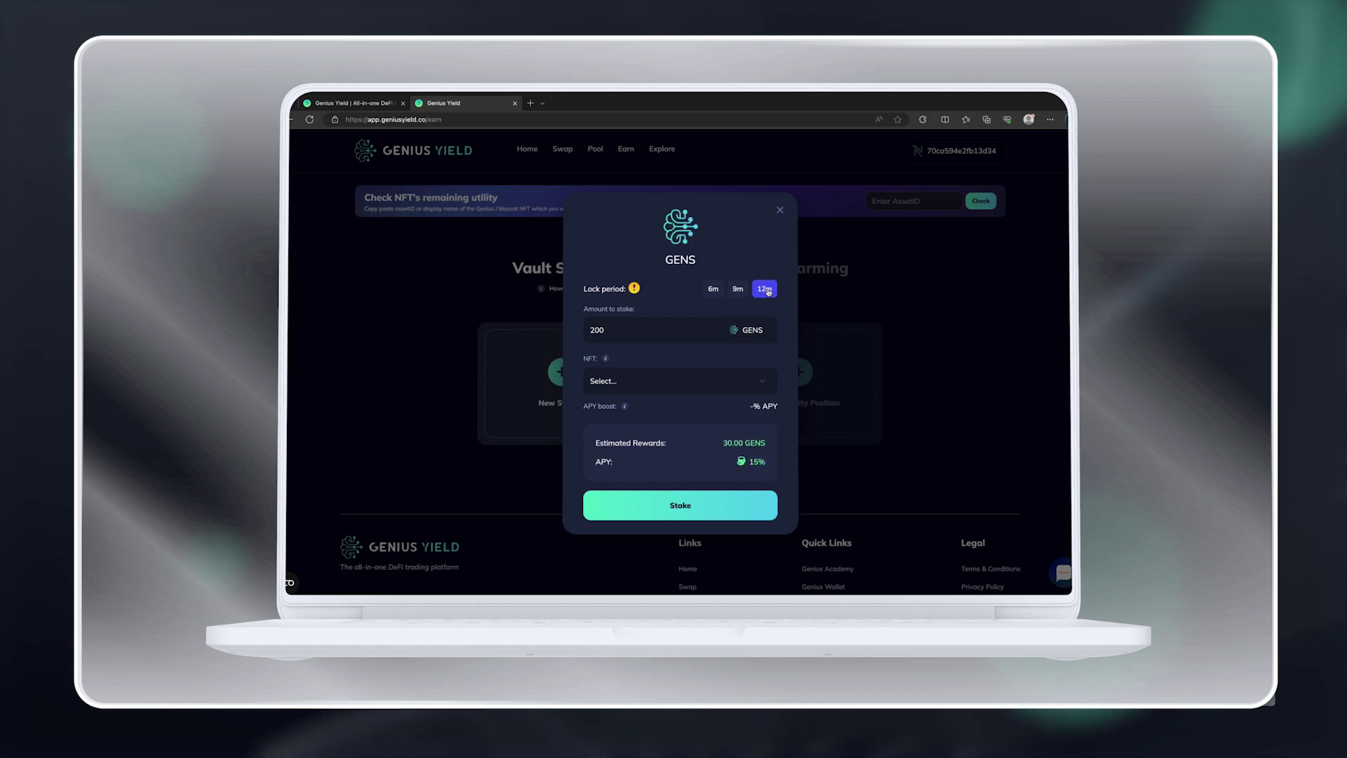
# - Preview the Rare - Genius4799 NFT boost at 18% APY, then pick a 6-month lock with no NFT
pyautogui.click(760, 384)
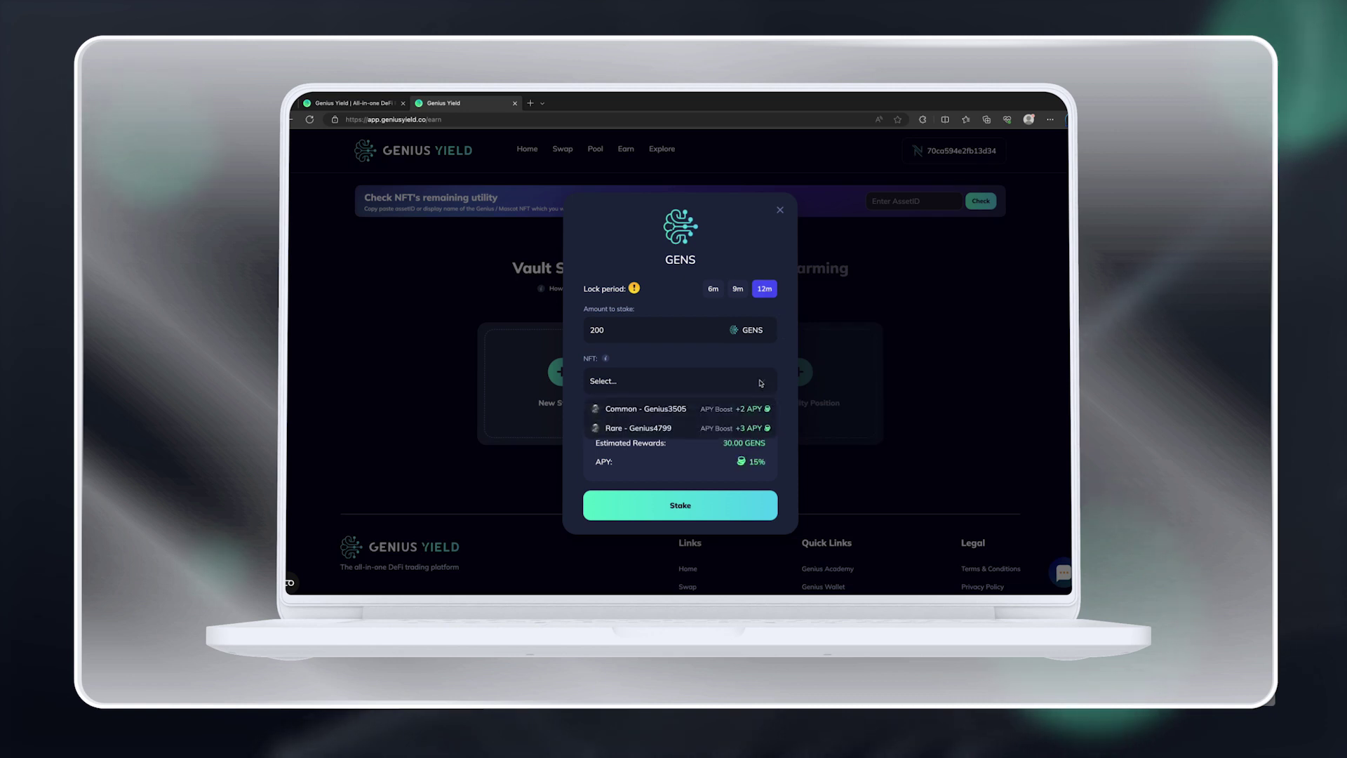
pyautogui.click(670, 432)
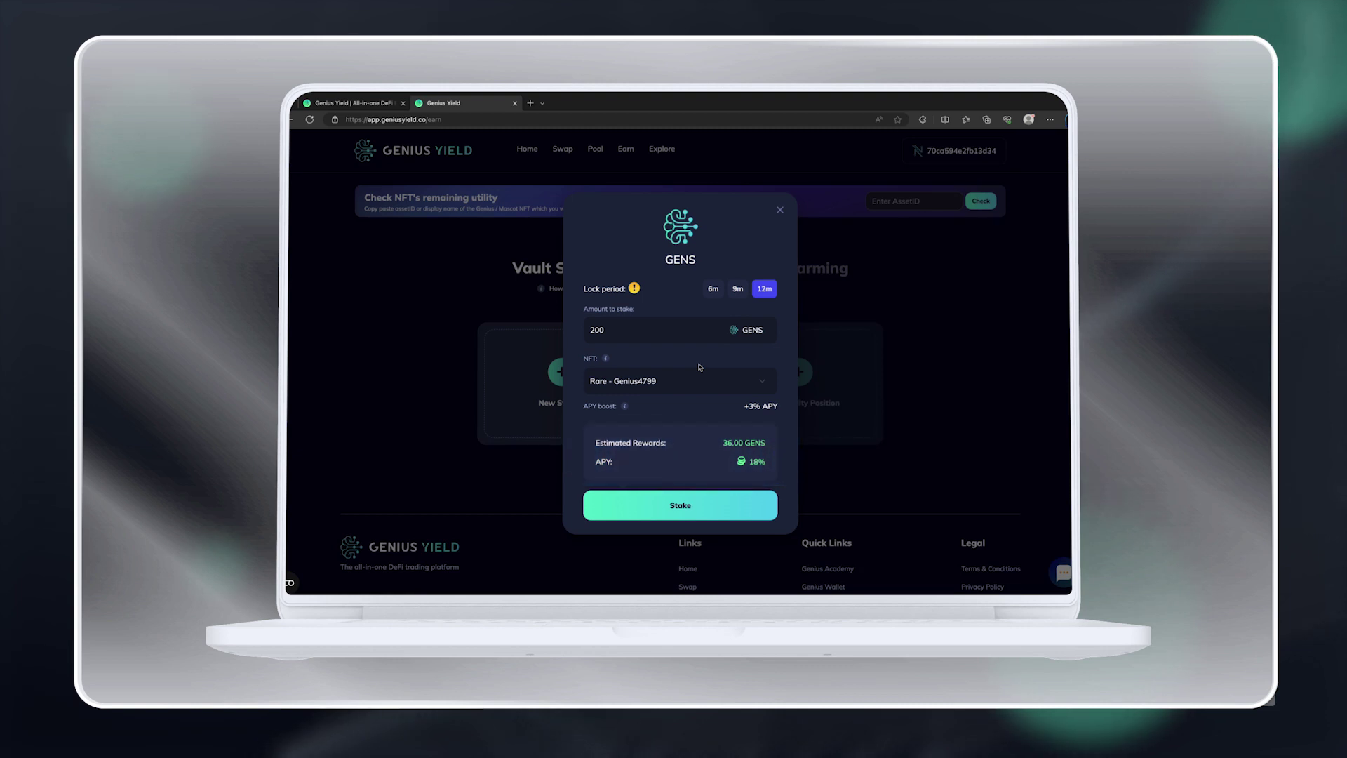
pyautogui.click(692, 382)
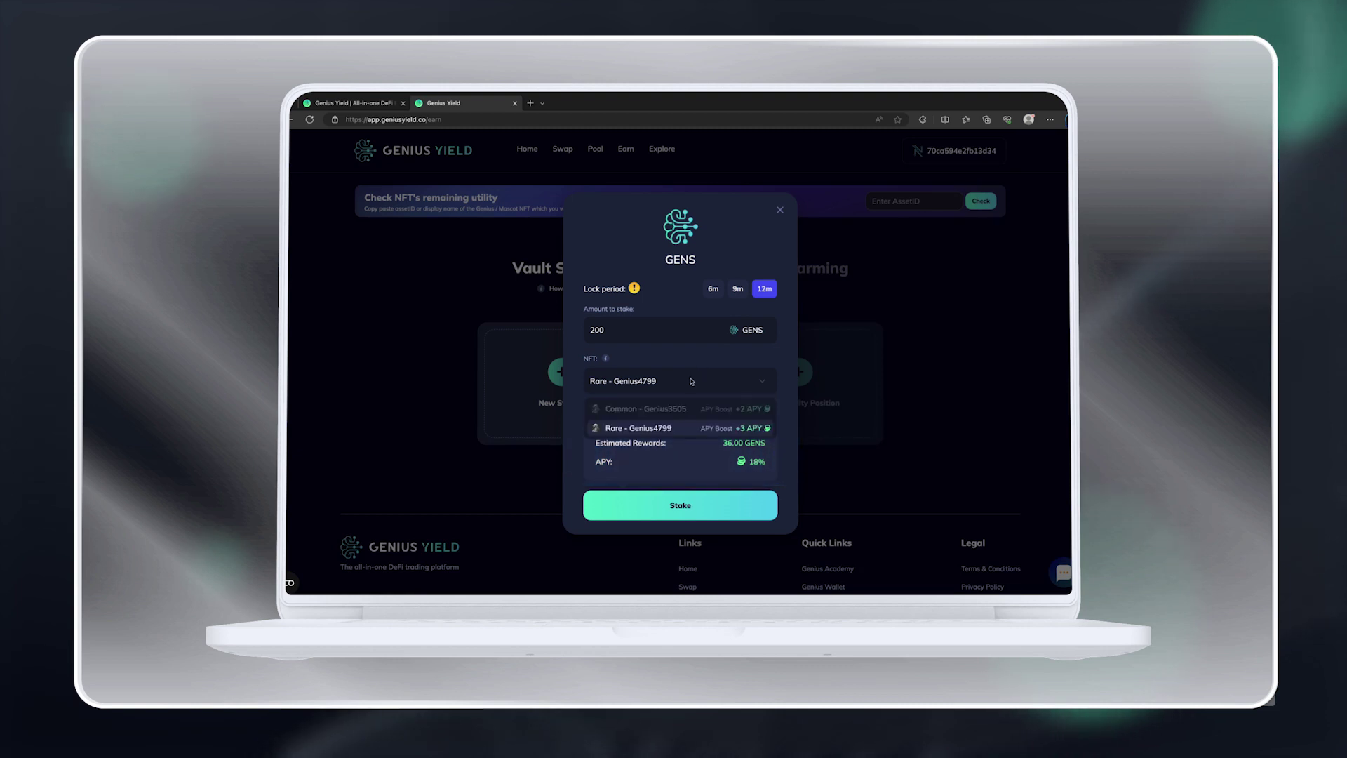
pyautogui.click(653, 428)
pyautogui.click(714, 290)
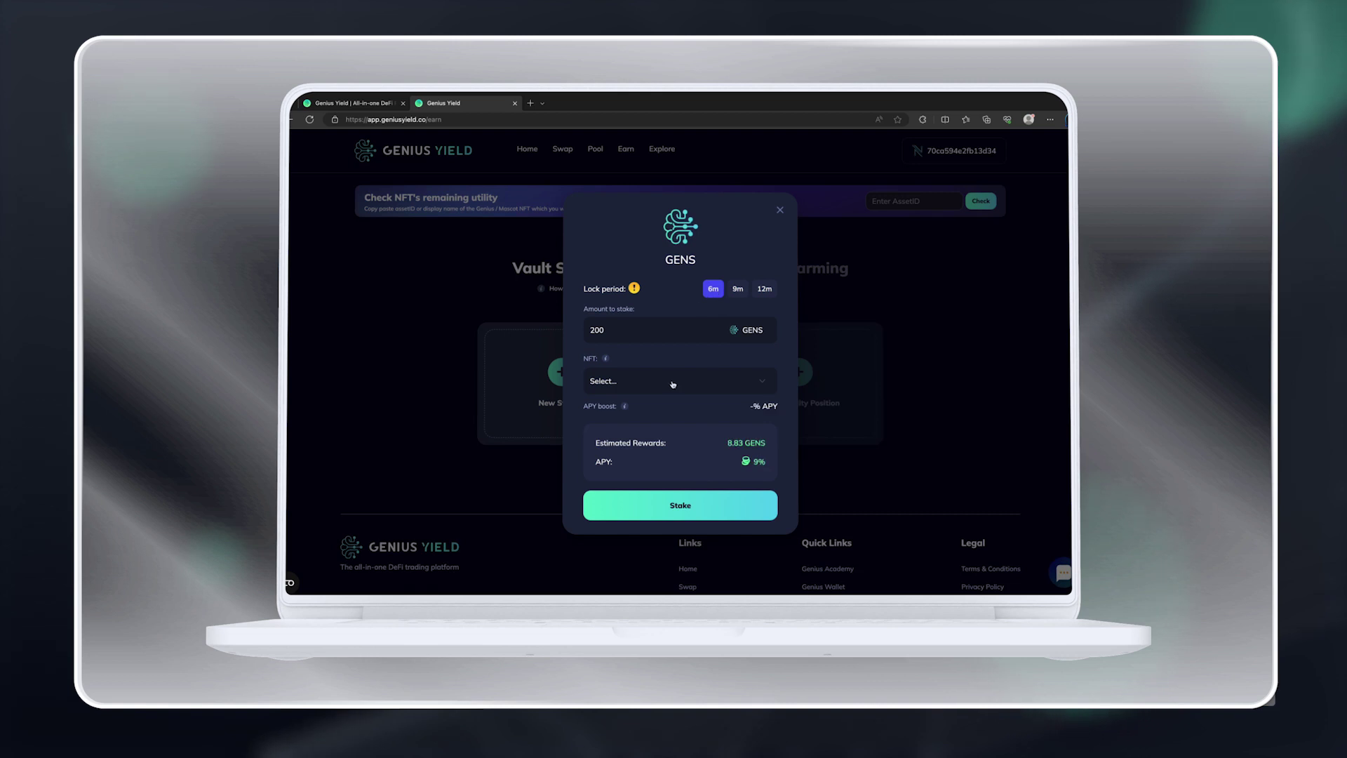
# - Submit the 200 GENS stake and sign it with the wallet password
pyautogui.click(669, 503)
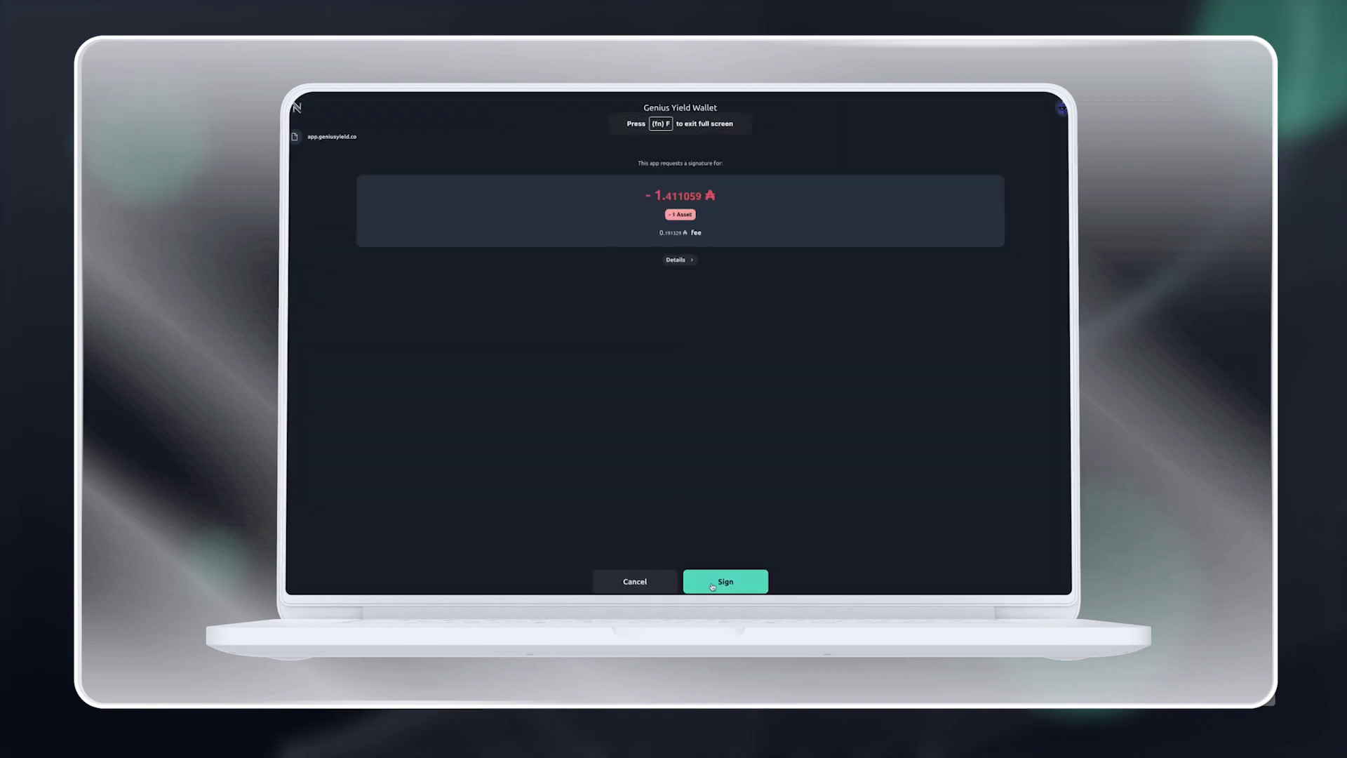
pyautogui.click(713, 587)
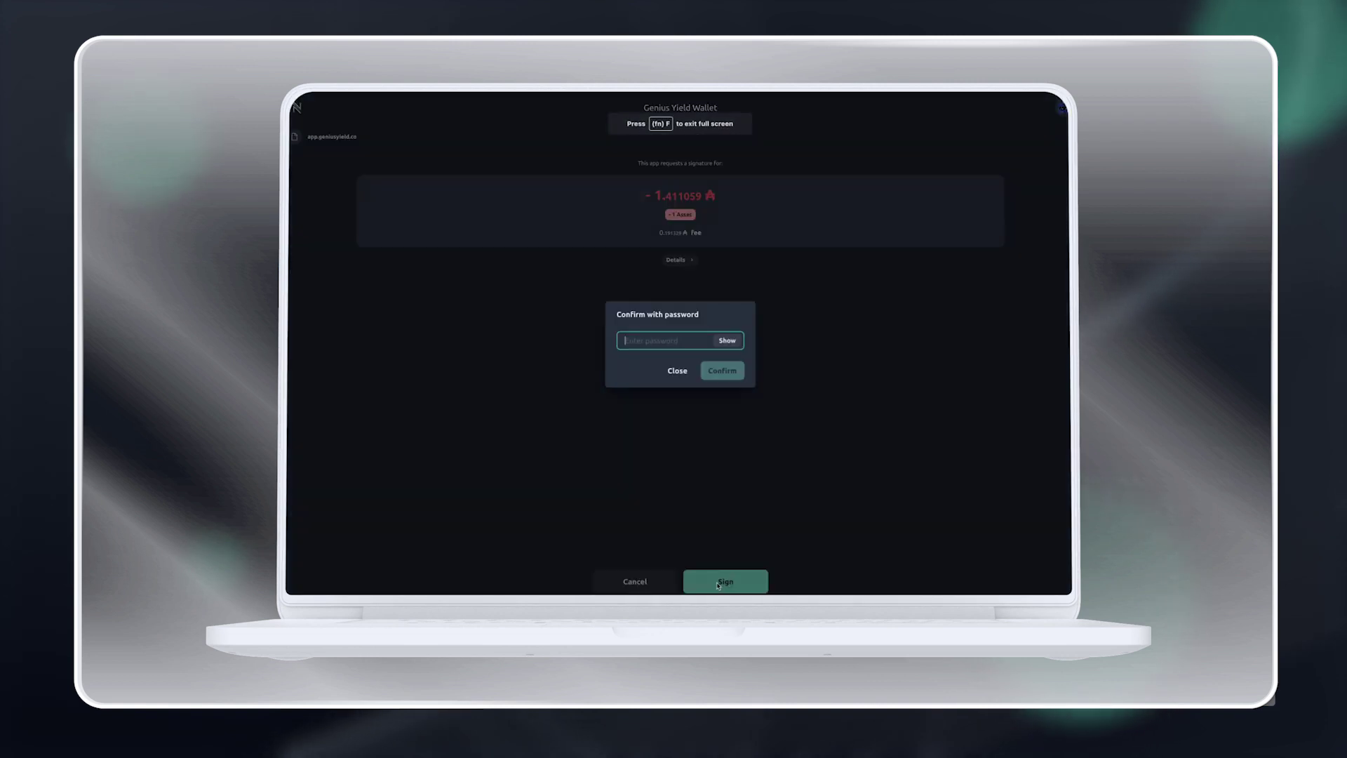
pyautogui.write('****')
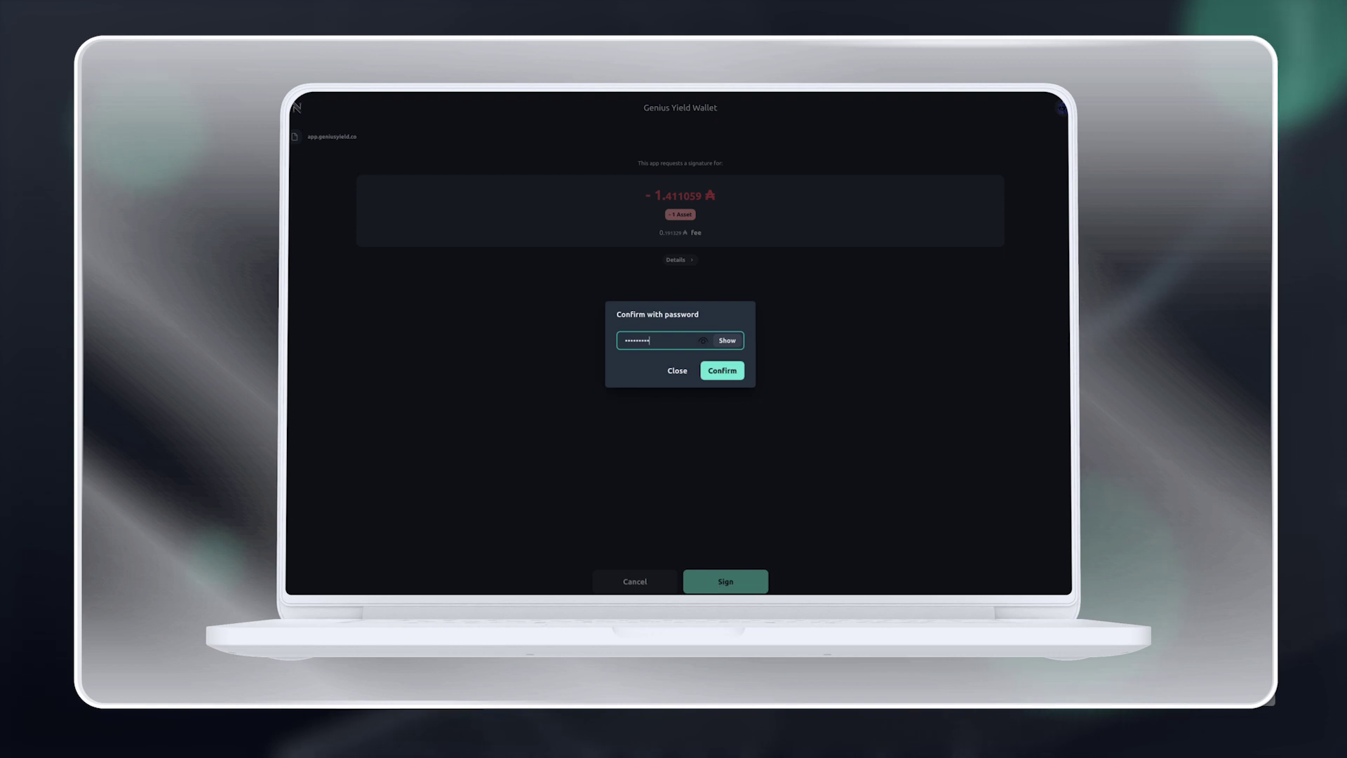
pyautogui.click(722, 371)
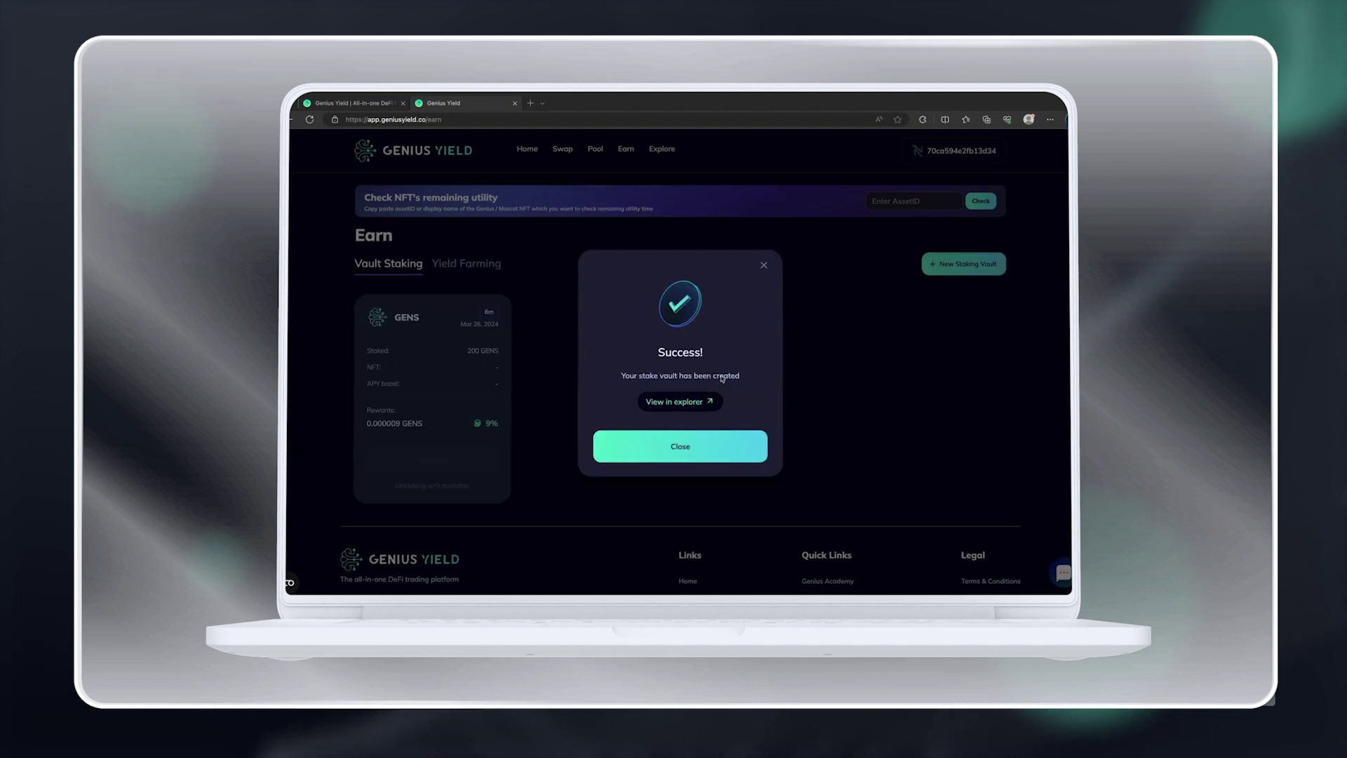
# - Close the Success dialog to reveal the 6-month GENS vault with 200 GENS at 9%
pyautogui.click(722, 455)
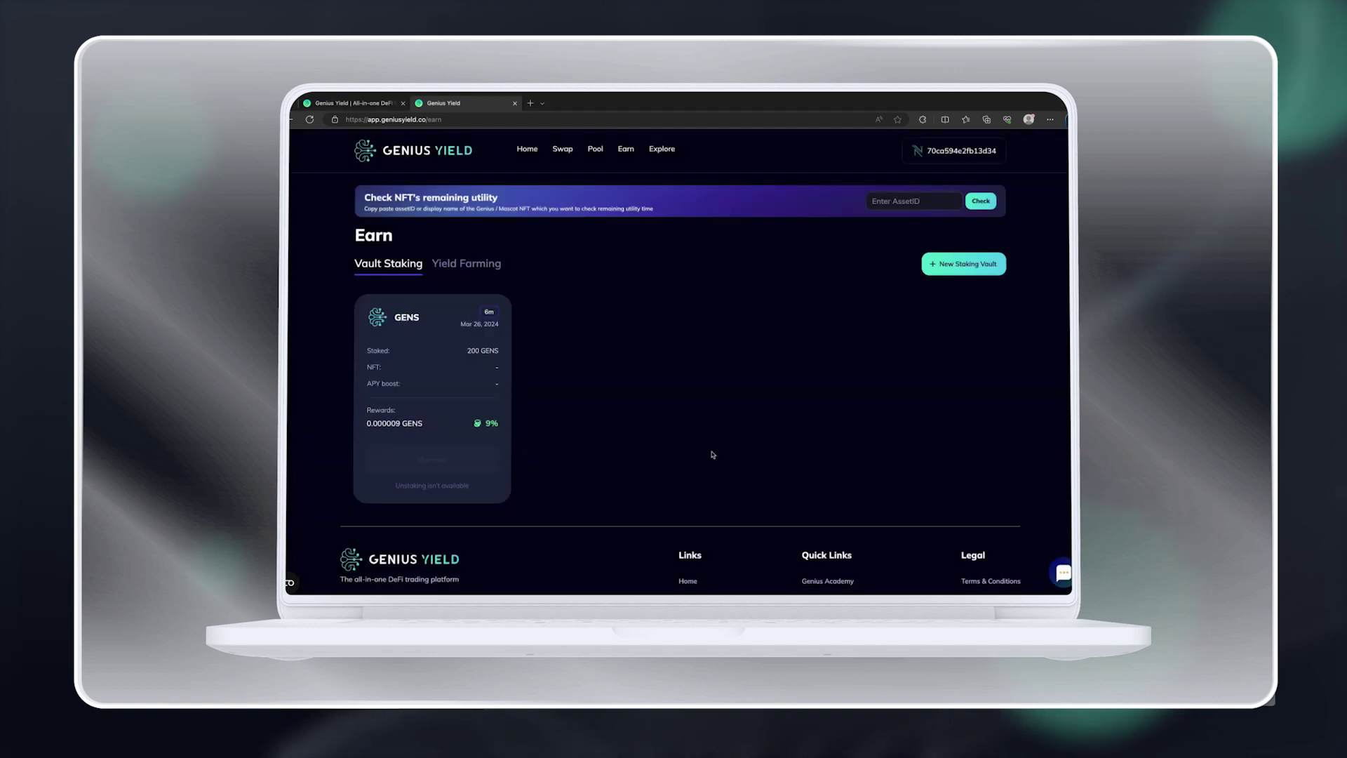